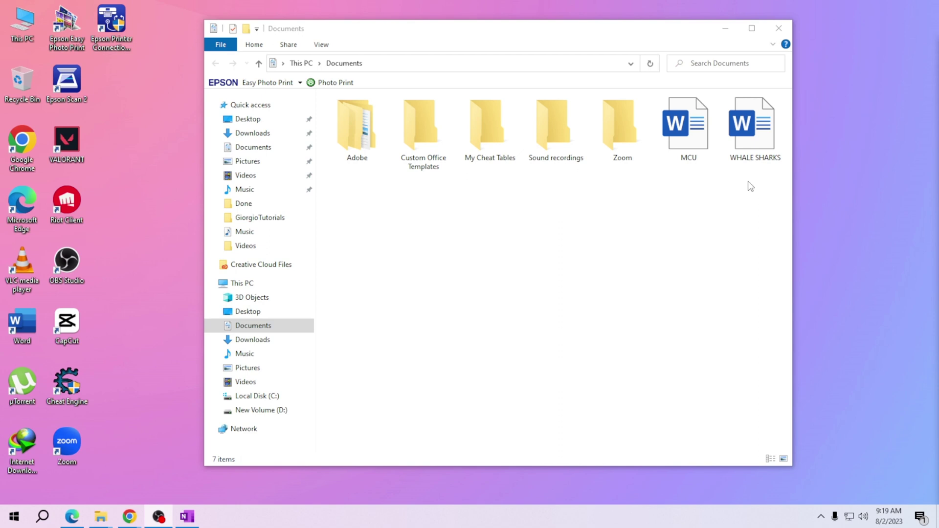
- Box-select the MCU and WHALE SHARKS Word documents in the Documents folder
left_click_drag(761, 179, 692, 147)
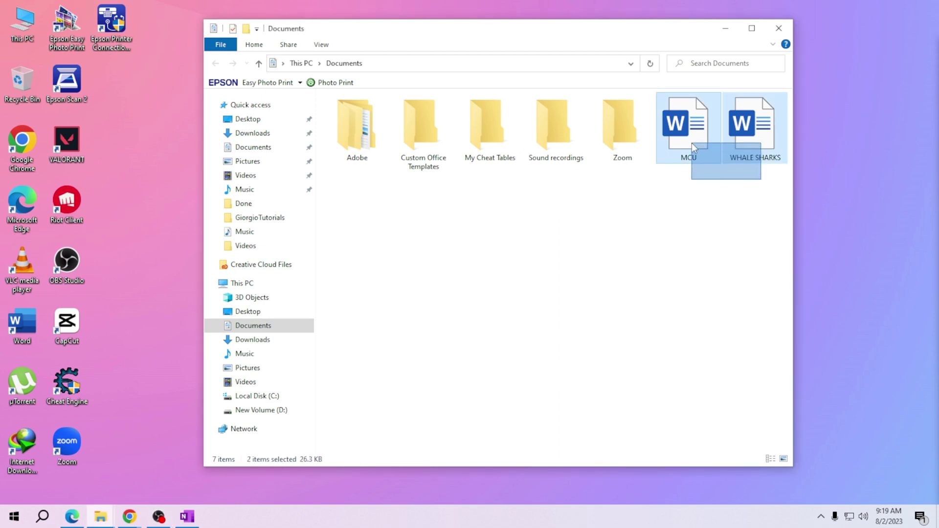
left_click_drag(692, 143, 693, 143)
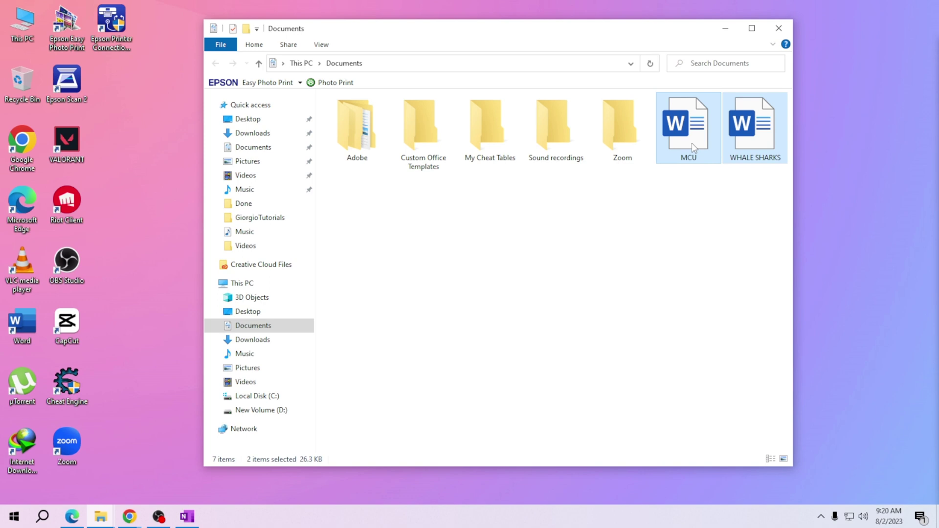
- Copy the MCU and WHALE SHARKS documents and minimize the Documents window
right_click(692, 144)
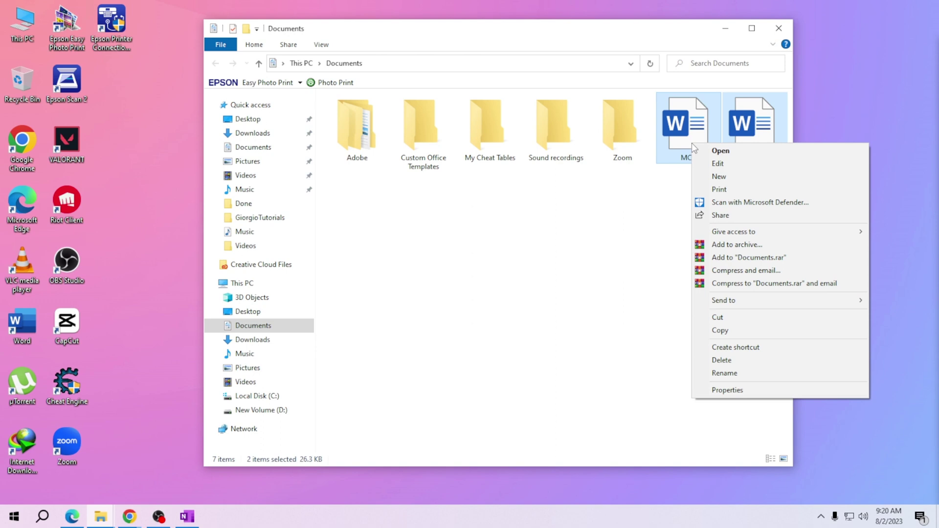
left_click(742, 331)
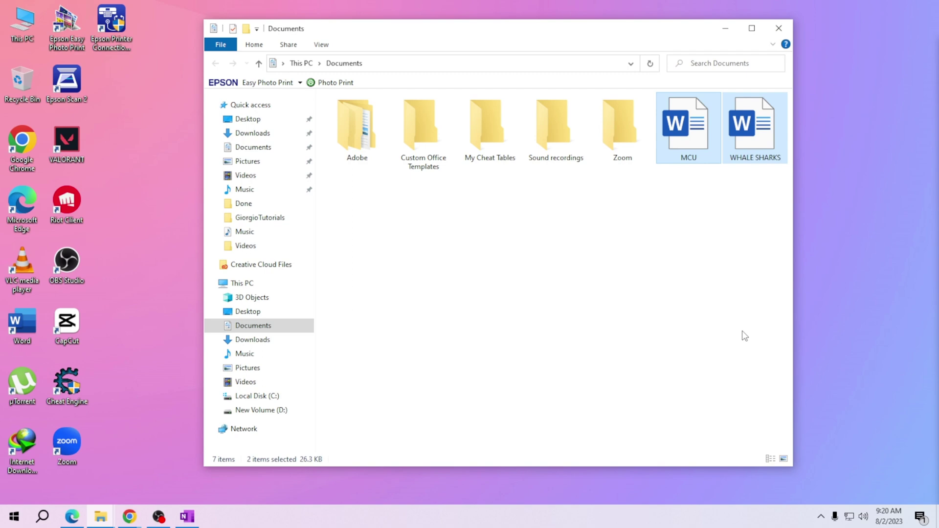
left_click(725, 28)
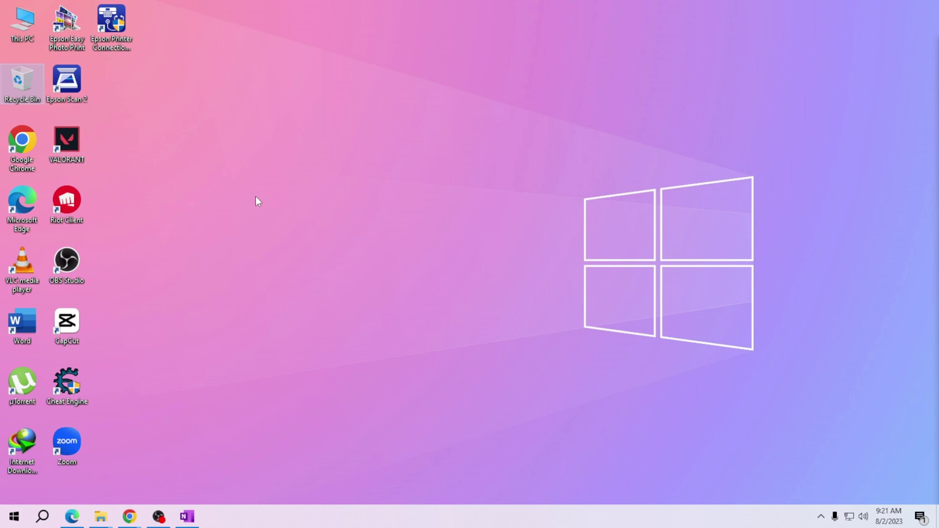
- Paste the copied MCU and WHALE SHARKS documents onto an empty spot on the desktop
right_click(256, 200)
mouse_move(288, 217)
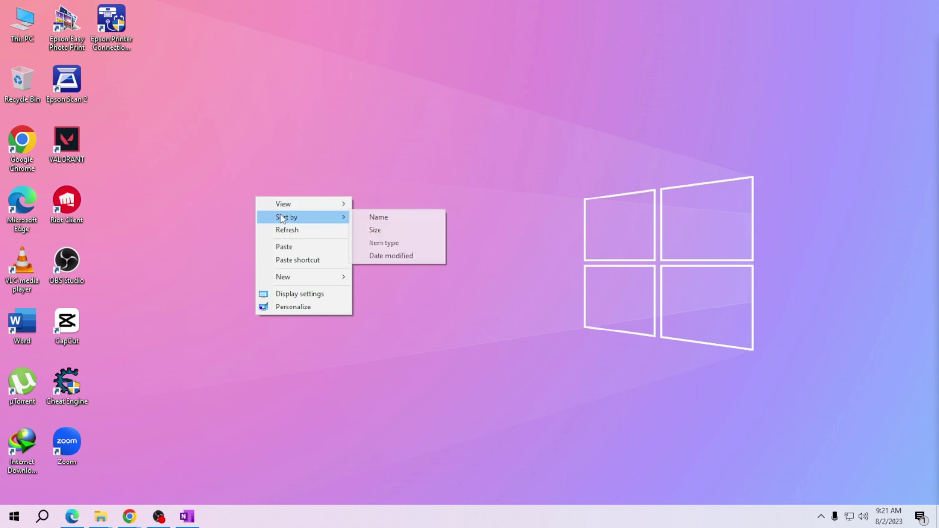
left_click(285, 247)
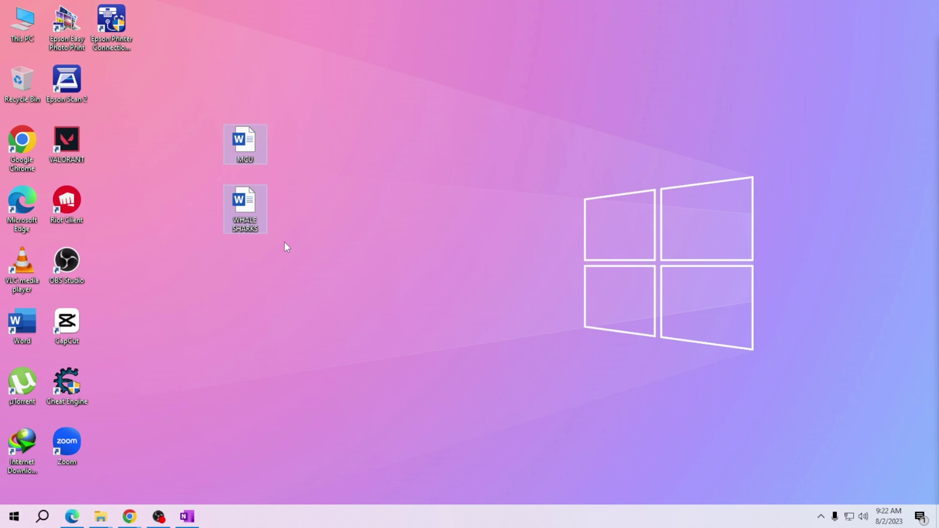
left_click(286, 247)
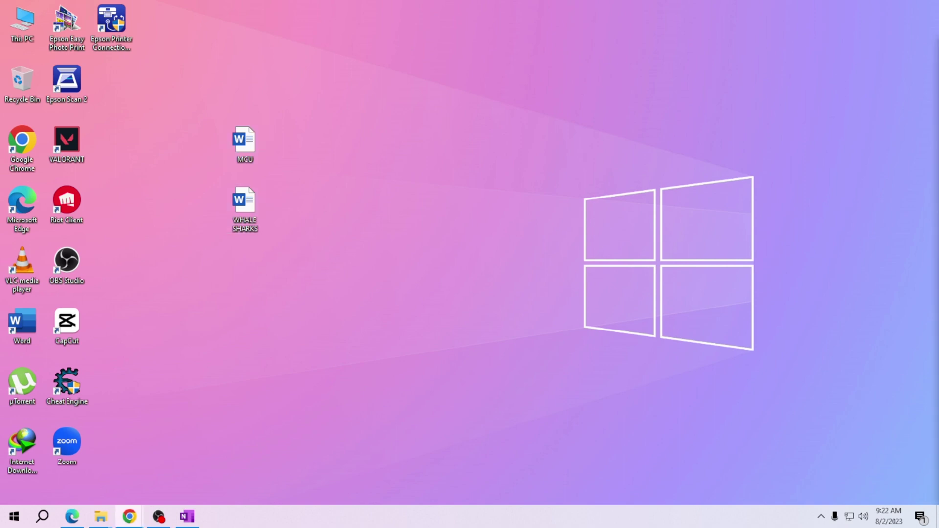